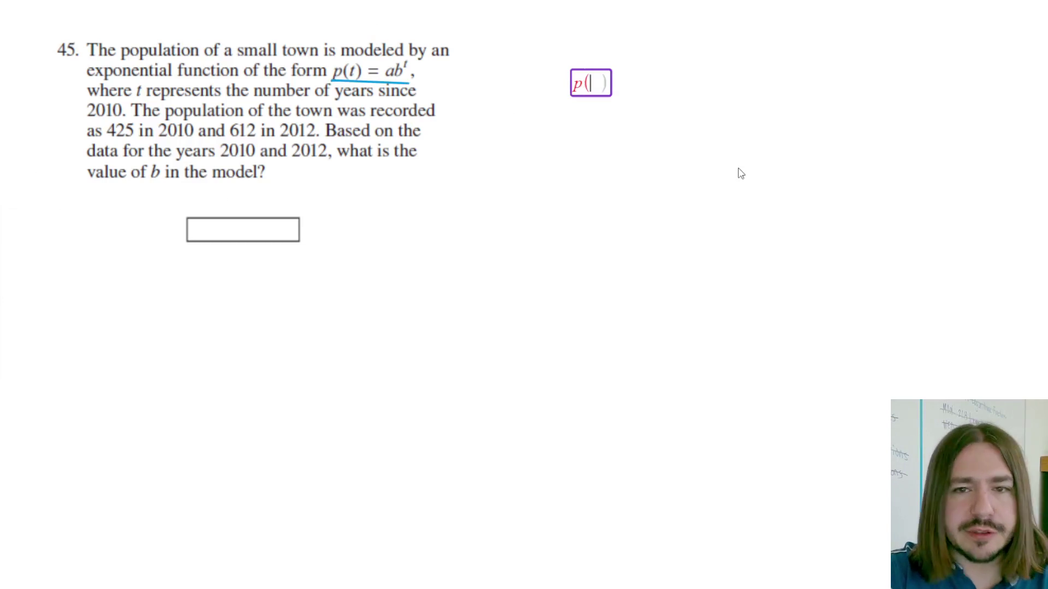
# Step: Complete the red equation beside the problem so it reads p(t) = ab^t
pyautogui.write('=')
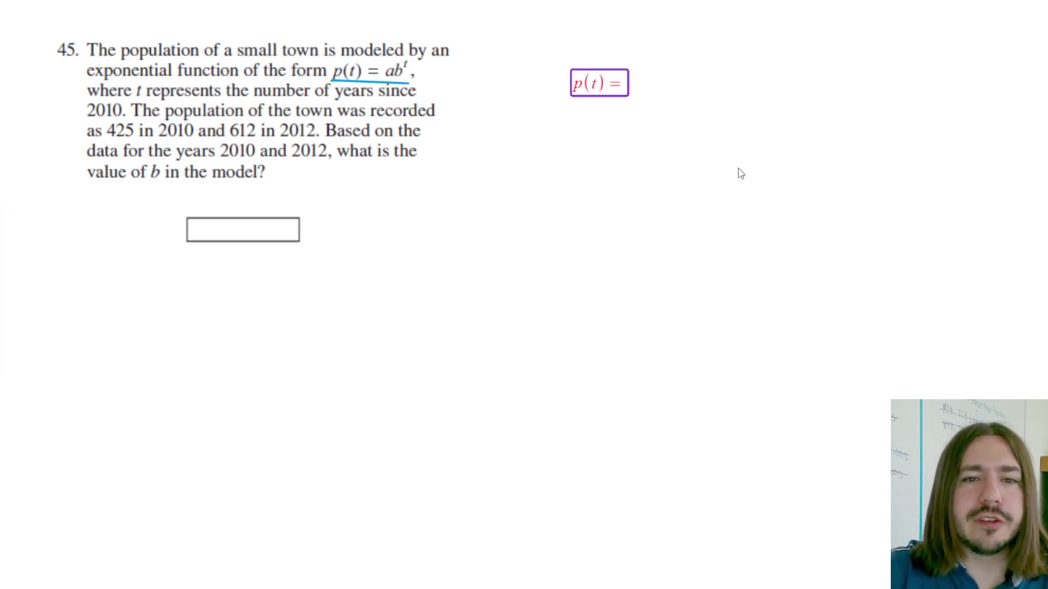
pyautogui.write('ab^t')
pyautogui.press('BackSpace')
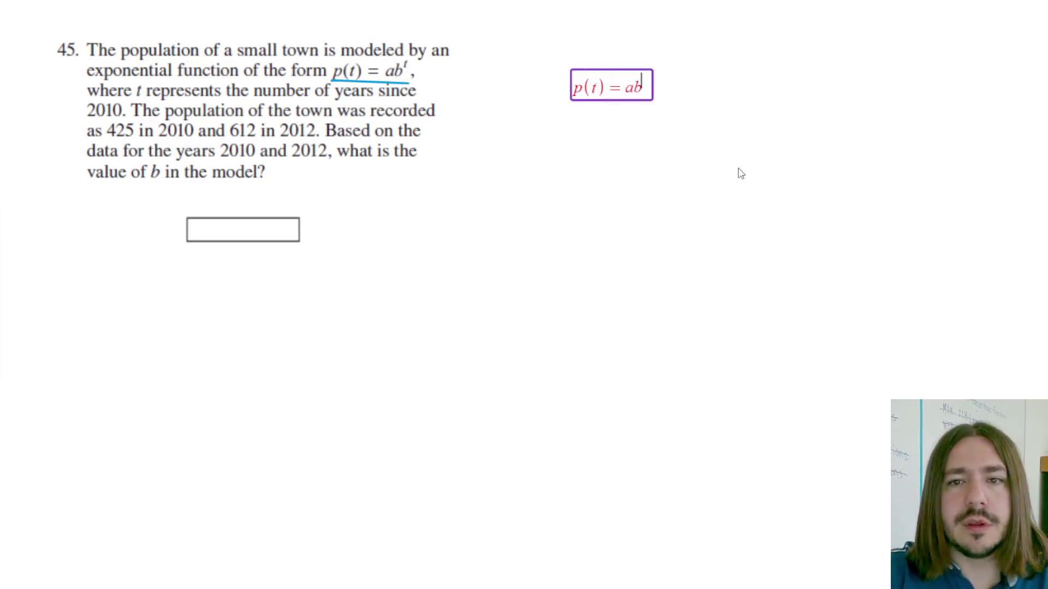
pyautogui.write('t')
pyautogui.click(606, 91)
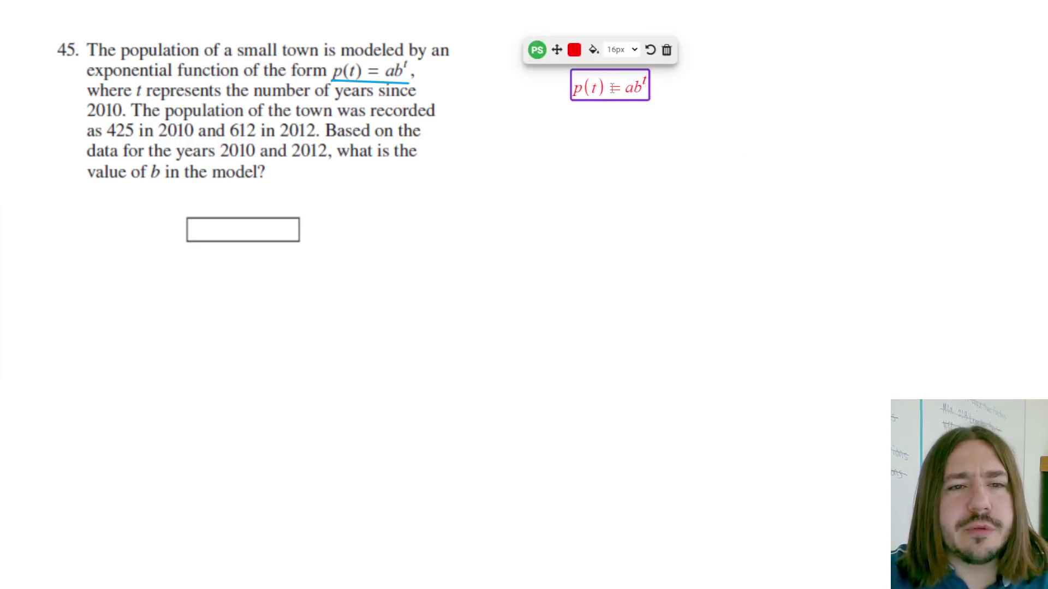
# Step: Reposition the equation p(t) = ab^t closer to the problem text
pyautogui.click(574, 50)
pyautogui.click(574, 50)
pyautogui.moveTo(557, 49); pyautogui.dragTo(525, 182)
pyautogui.scroll(3, 525, 108)
pyautogui.scroll(-2, 650, 304)
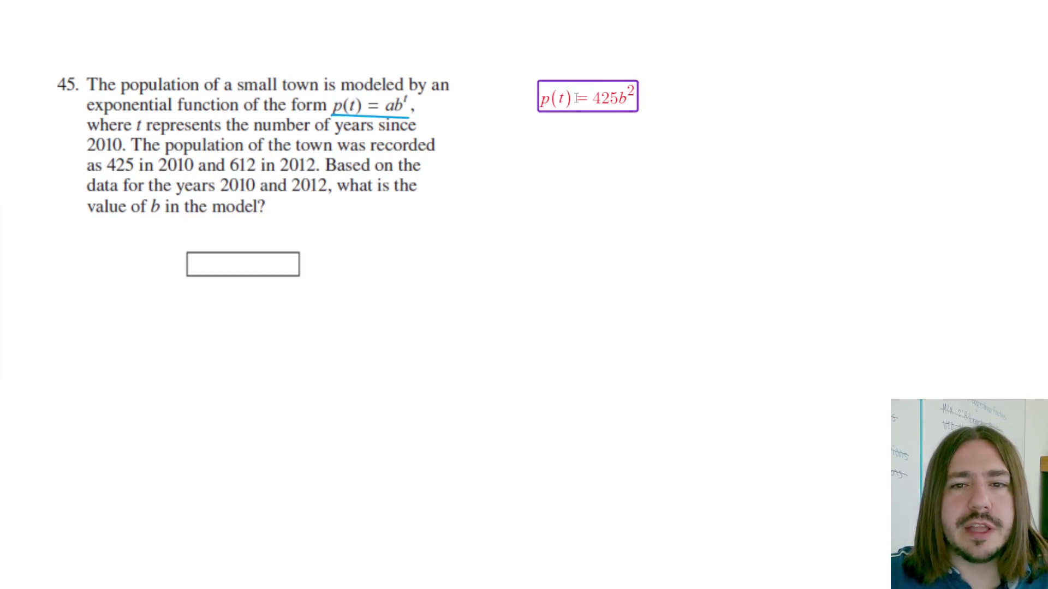
# Step: Substitute 2 for t in p(t) = 425b^2, and replace p(2) with 612 to form 612 = 425b^2
pyautogui.moveTo(576, 99); pyautogui.dragTo(526, 101)
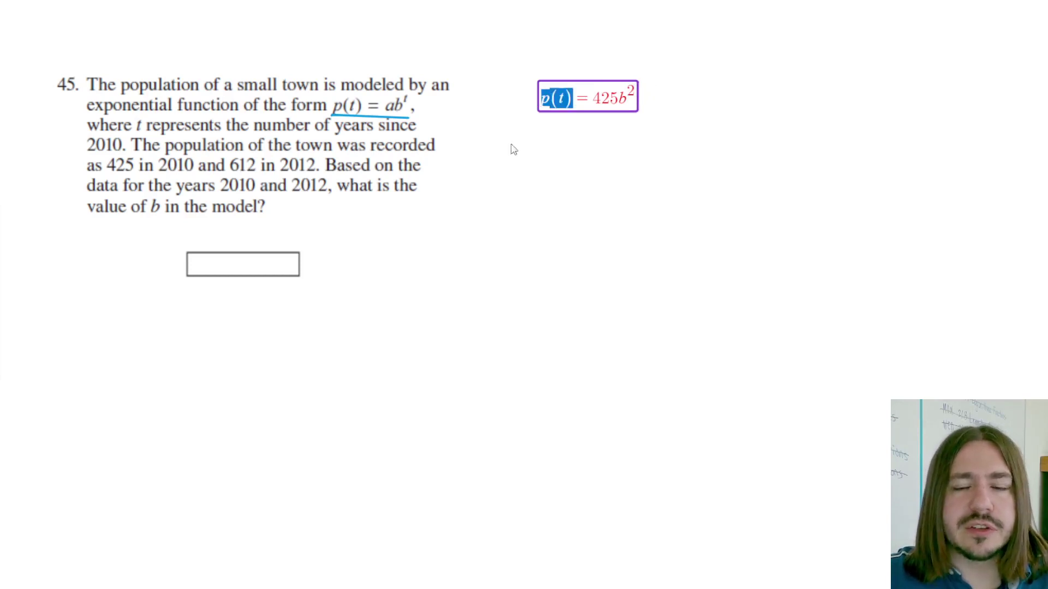
pyautogui.click(562, 104)
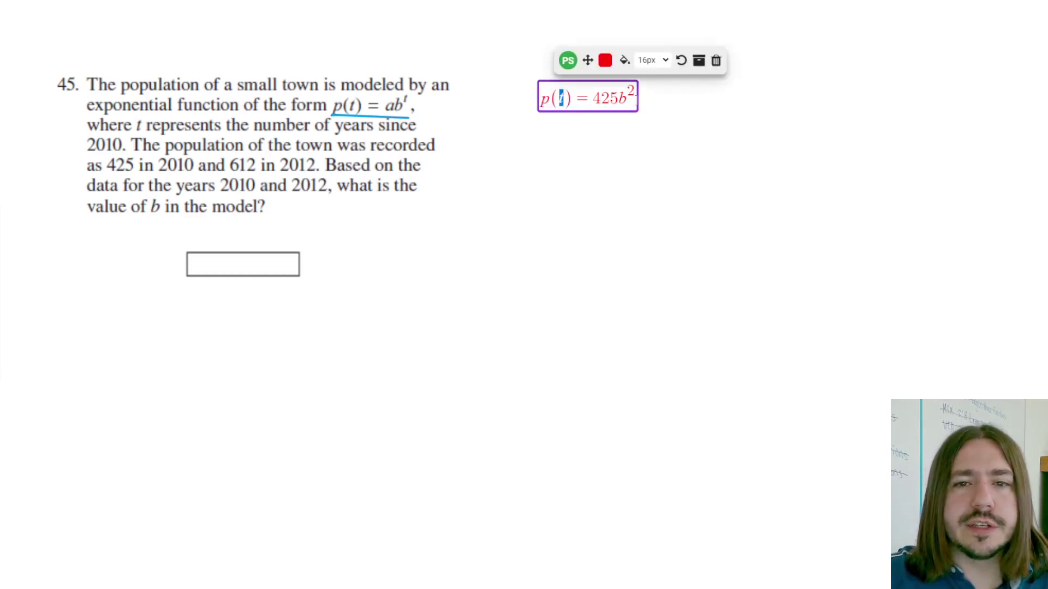
pyautogui.press('BackSpace')
pyautogui.write('2')
pyautogui.press('Right')
pyautogui.hotkey('shift', 'Left')
pyautogui.hotkey('shift', 'Left')
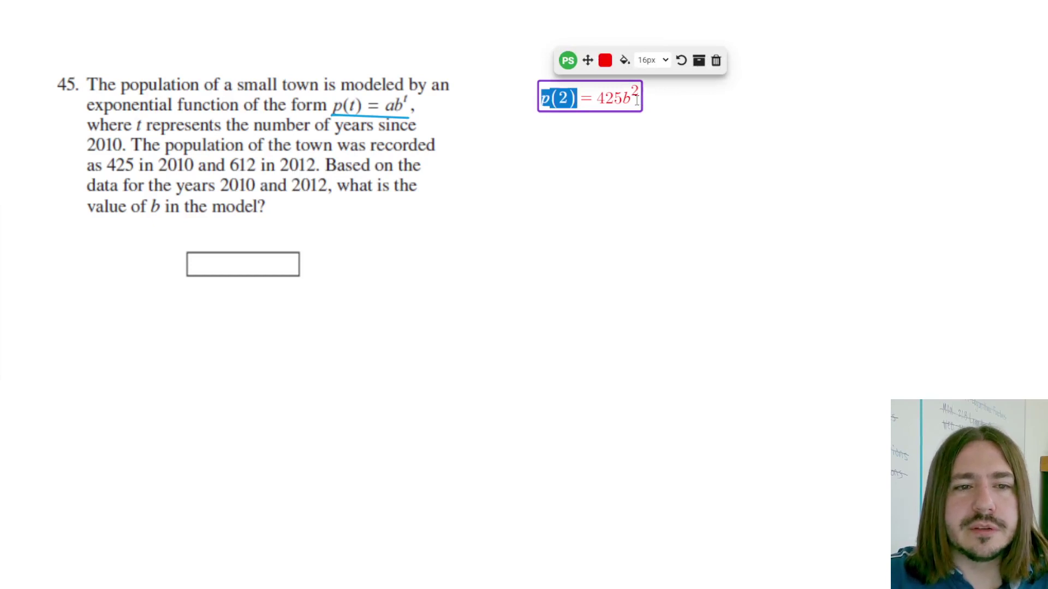
pyautogui.write('612')
pyautogui.click(581, 103)
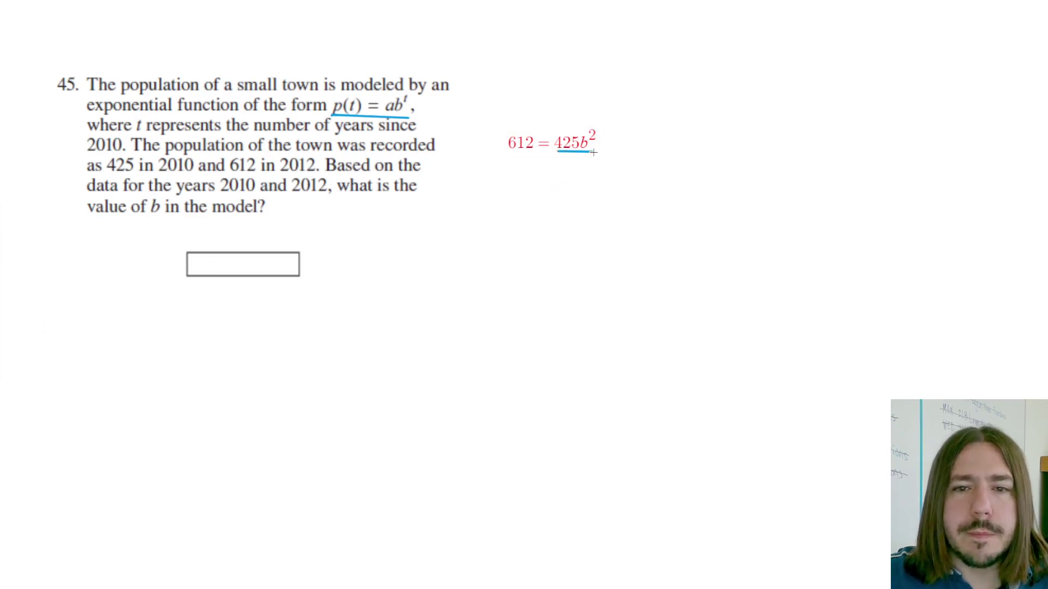
# Step: Draw a blue division line under 612 and write 425 in teal beneath it
pyautogui.hotkey('ctrl', 'z')
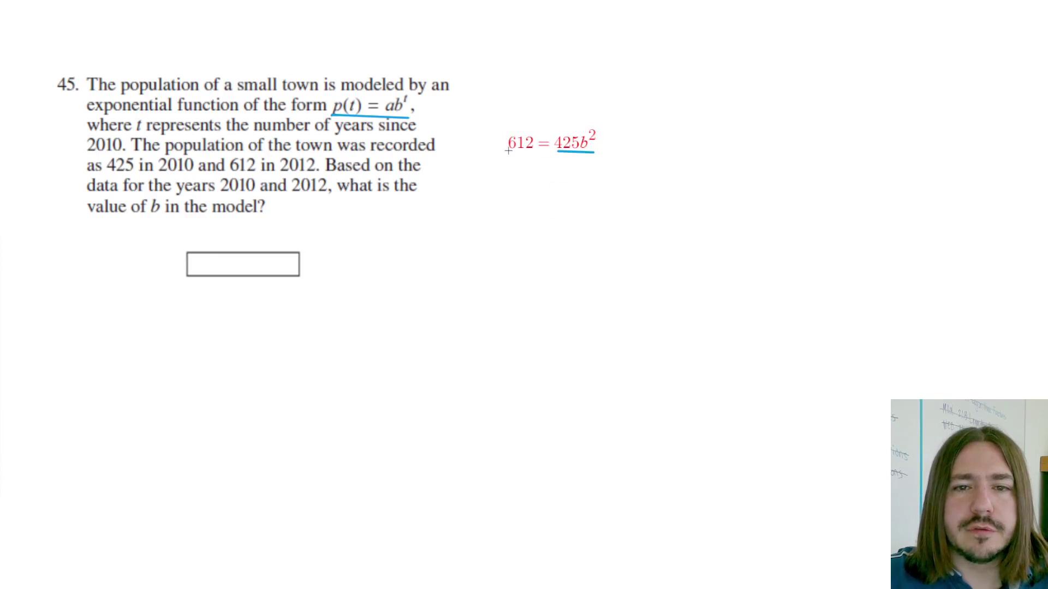
pyautogui.moveTo(507, 151); pyautogui.dragTo(533, 152)
pyautogui.click(0, 220)
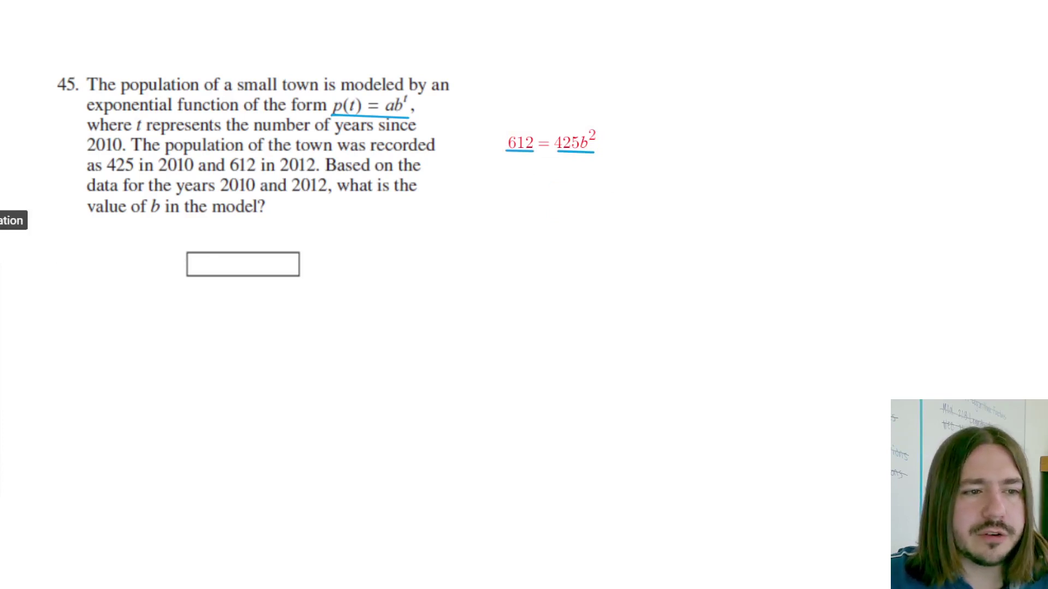
pyautogui.click(0, 315)
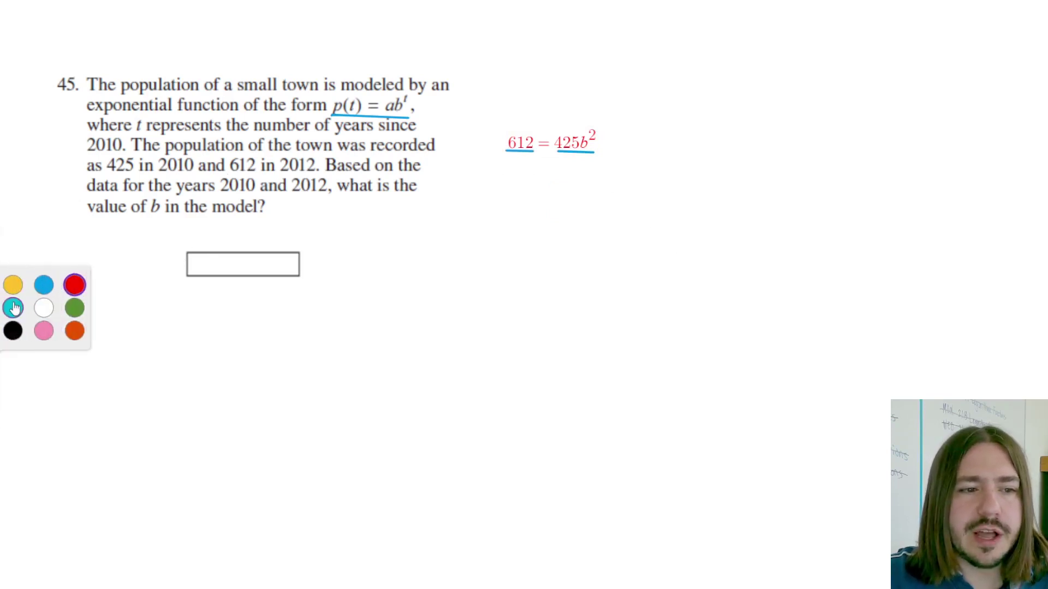
pyautogui.click(498, 164)
pyautogui.write('425')
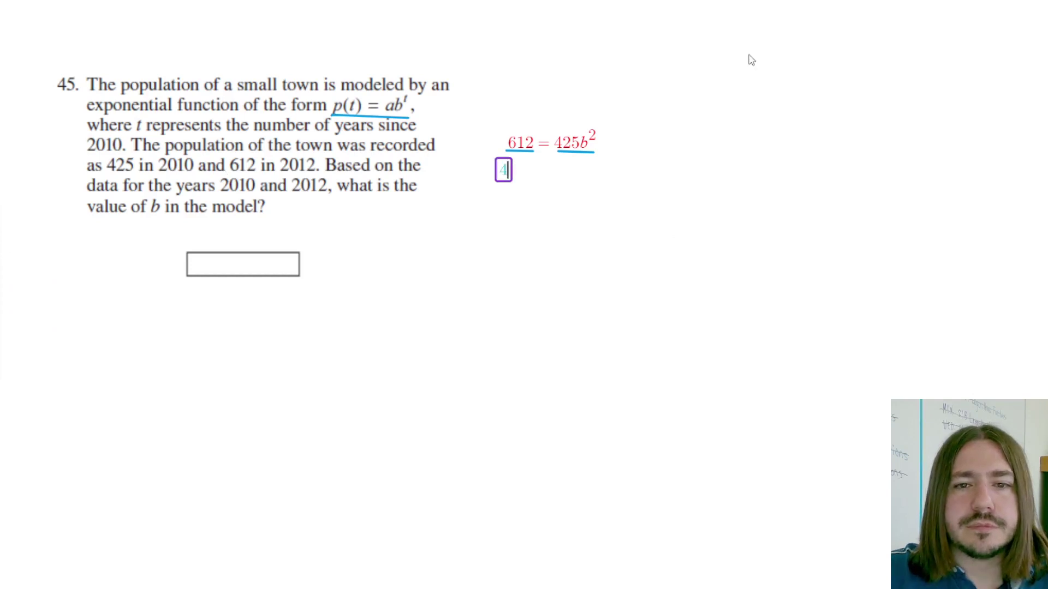
# Step: Write a second teal 425 beneath 425b^2 and align both divisors under their division lines
pyautogui.click(567, 165)
pyautogui.write('425')
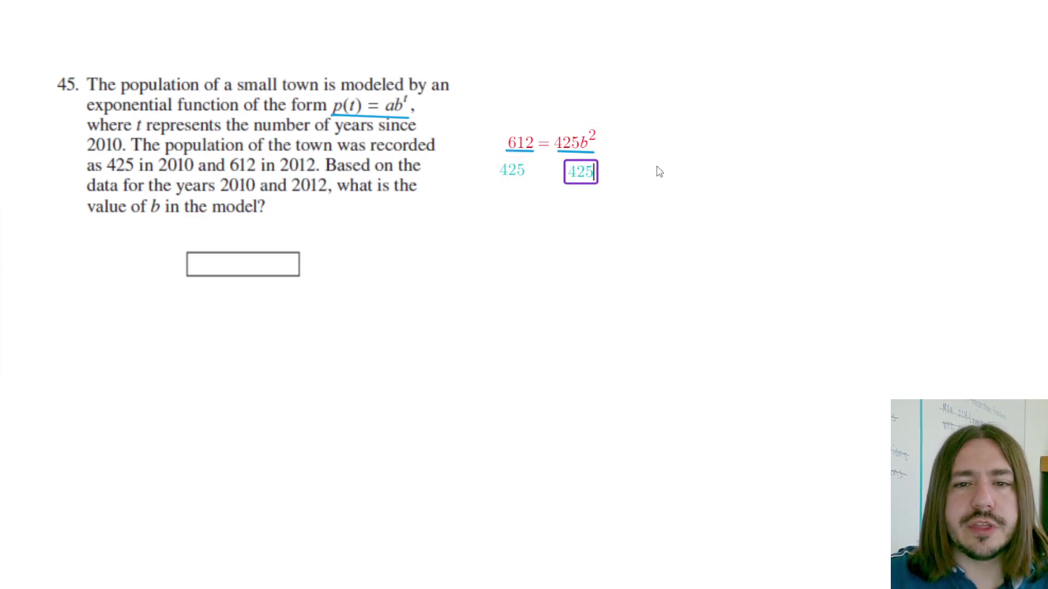
pyautogui.click(502, 168)
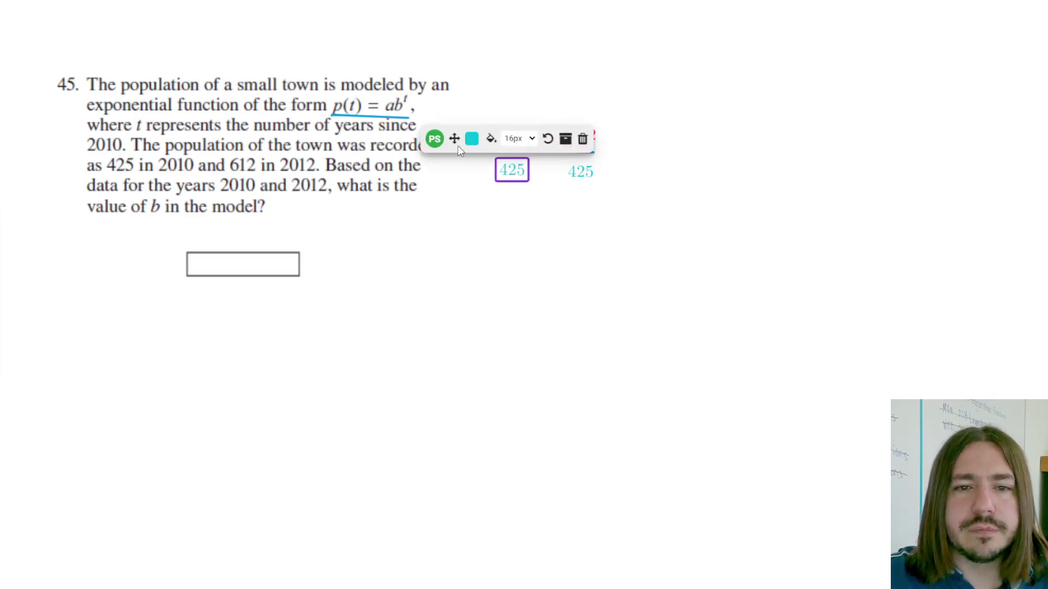
pyautogui.click(582, 172)
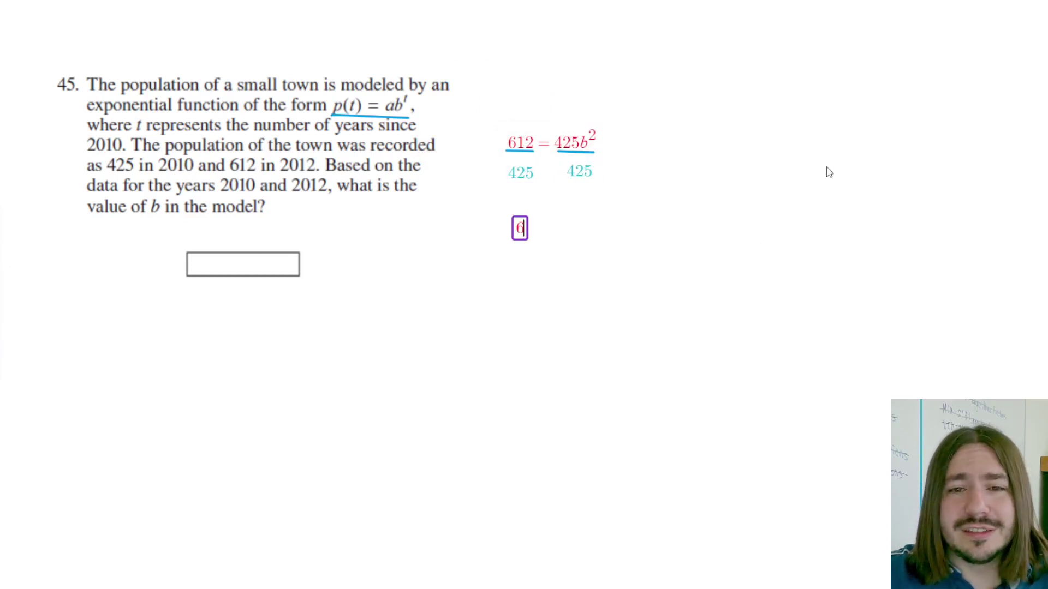
# Step: Complete the red equation below the division as 612/425 = b^2
pyautogui.write('/425')
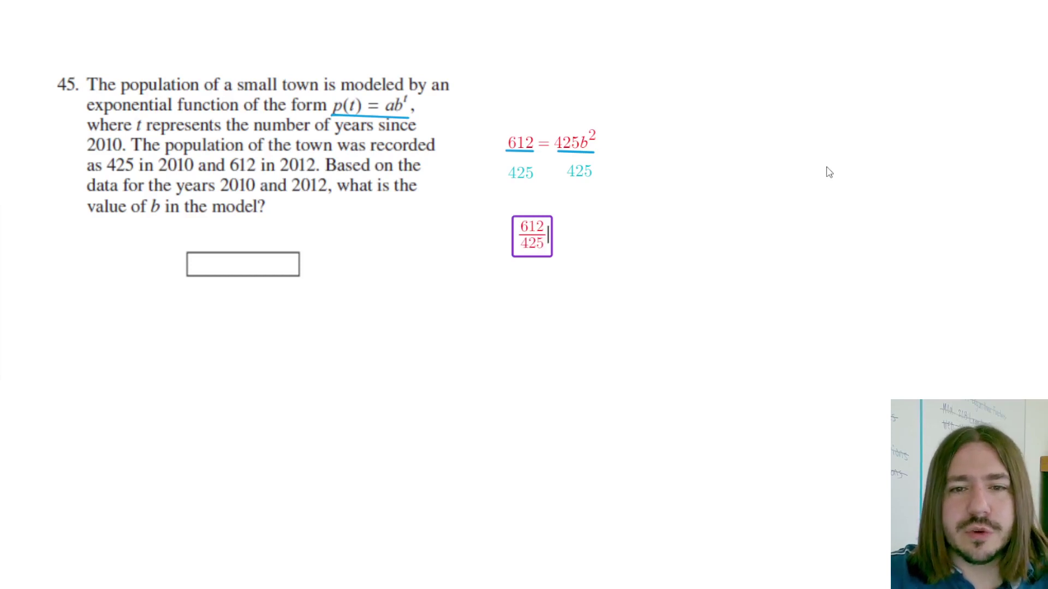
pyautogui.press('Right')
pyautogui.write('= ')
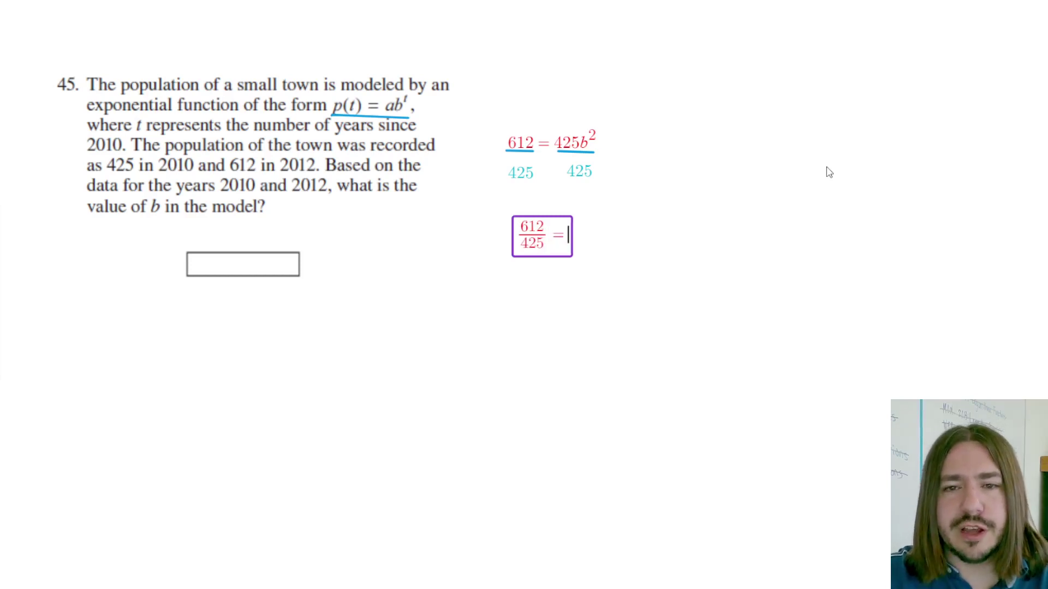
pyautogui.write('b^2')
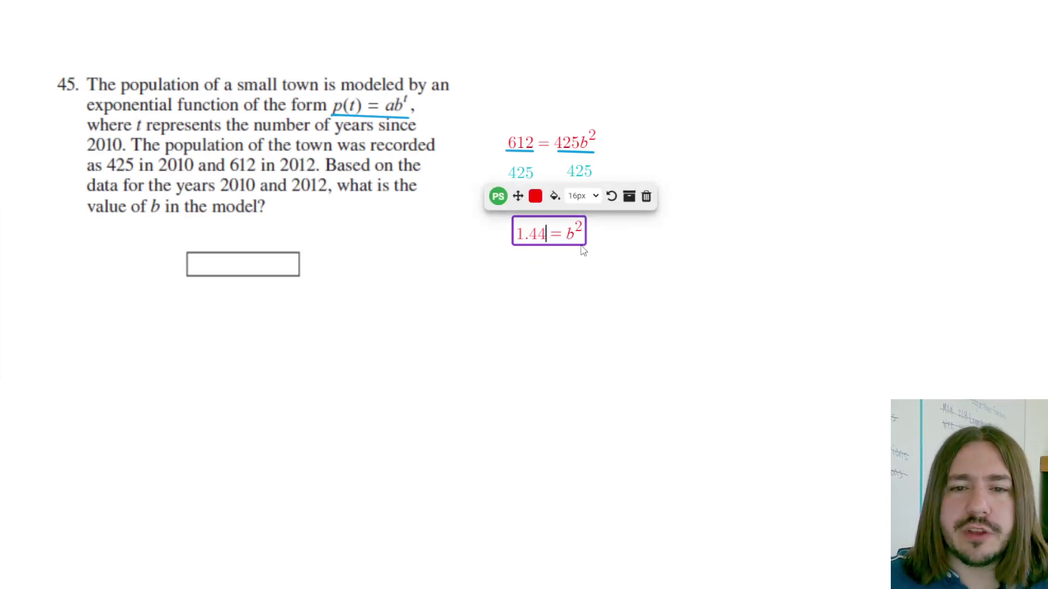
pyautogui.press('End')
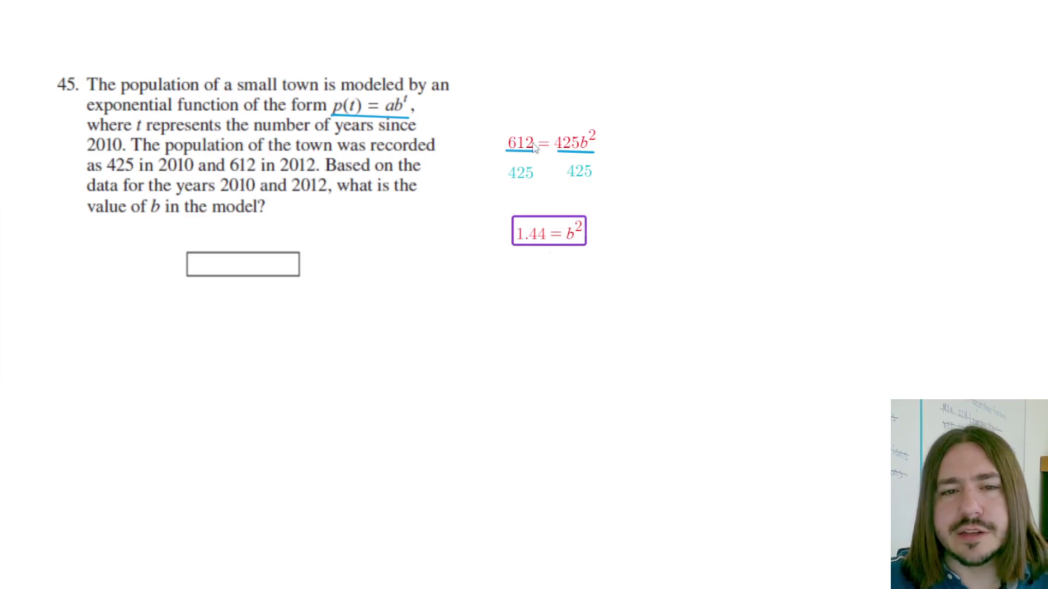
# Step: Add a new equation below 1.44 = b^2 that reads b = √1.44
pyautogui.click(523, 263)
pyautogui.click(515, 269)
pyautogui.click(523, 277)
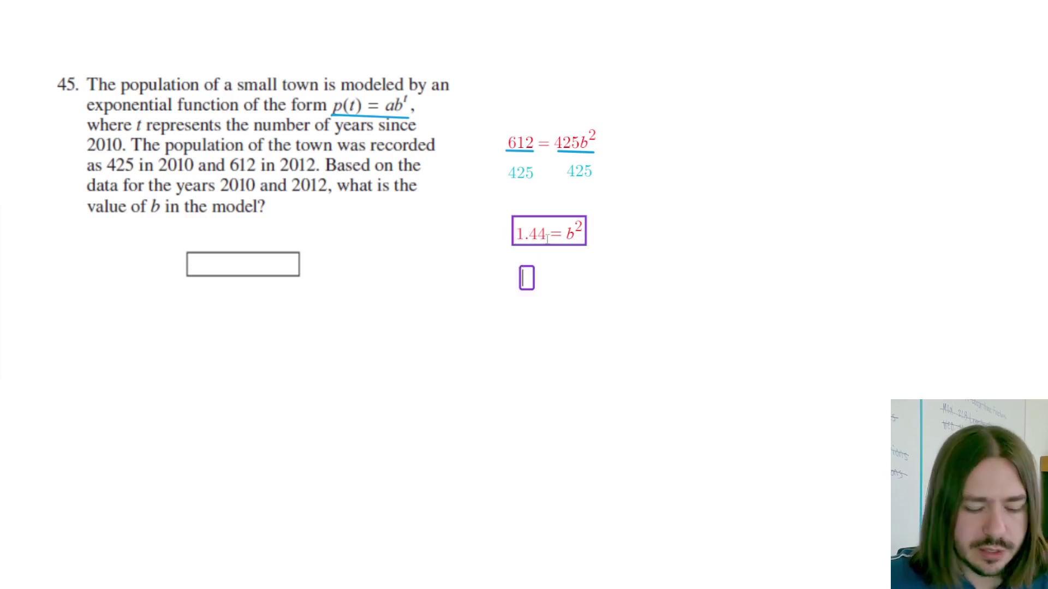
pyautogui.write('b=')
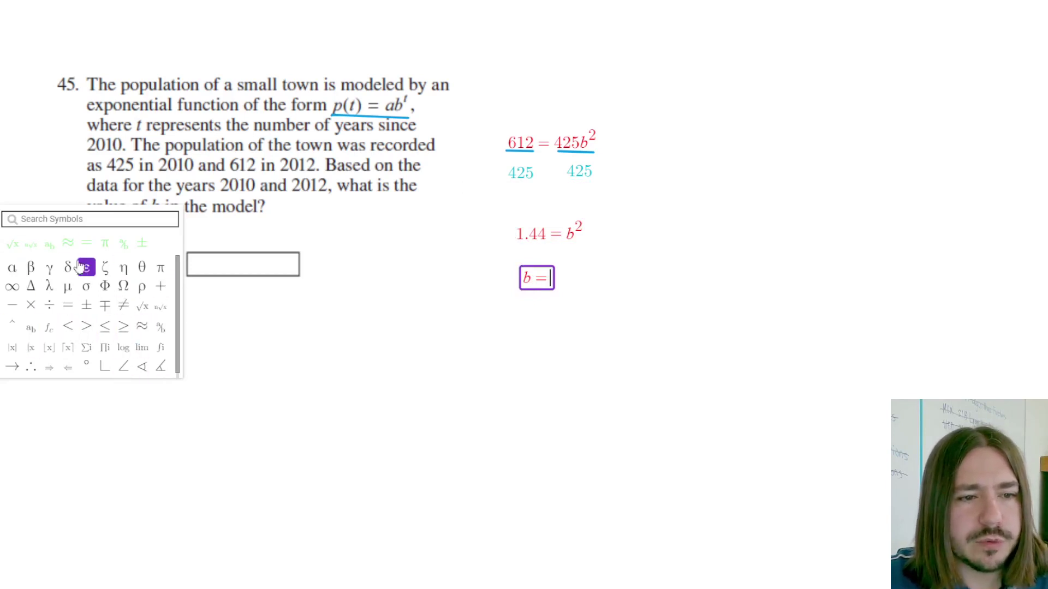
pyautogui.click(12, 243)
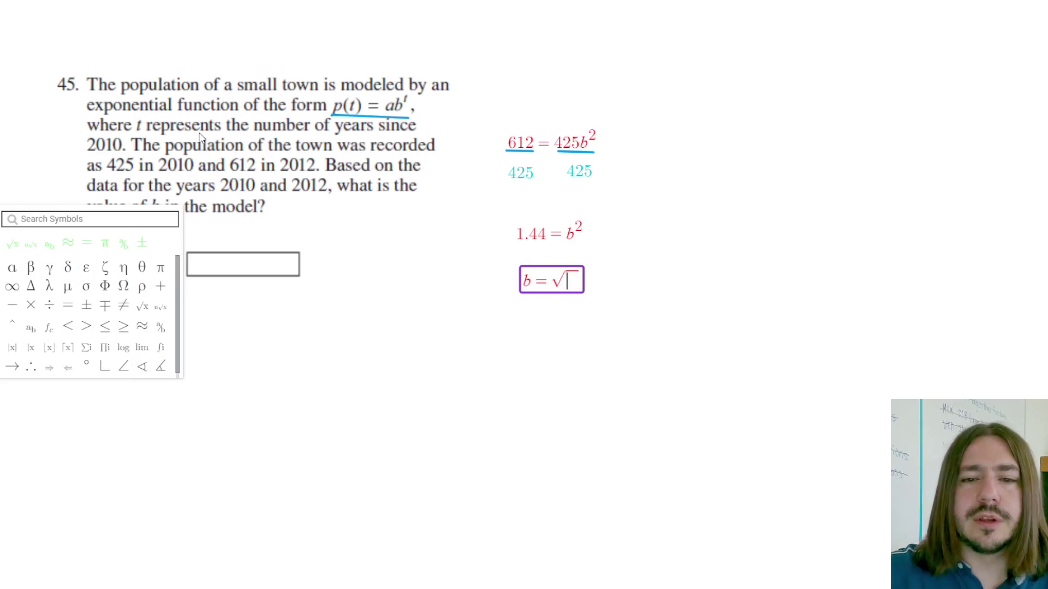
pyautogui.write('1.44')
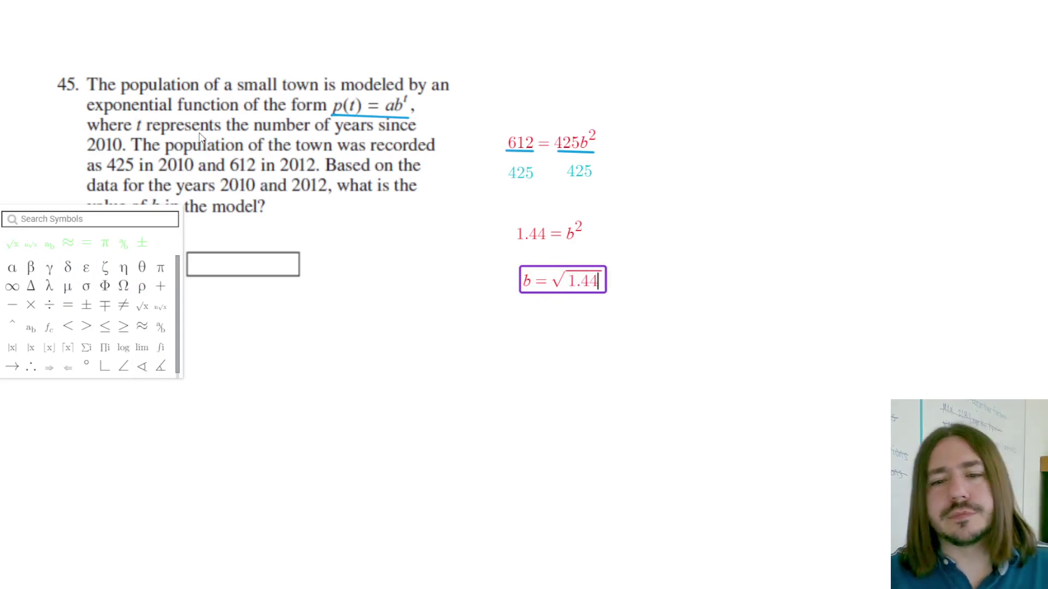
# Step: Move the equation b = √1.44 slightly up and left, closer beneath 1.44 = b^2
pyautogui.click(544, 286)
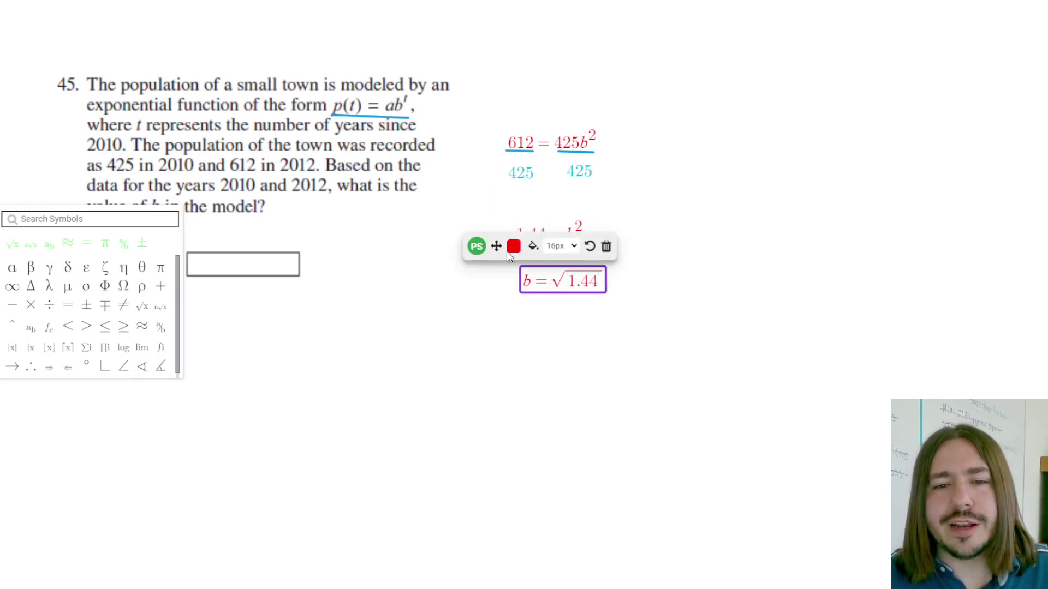
pyautogui.moveTo(496, 246); pyautogui.dragTo(484, 238)
pyautogui.click(520, 256)
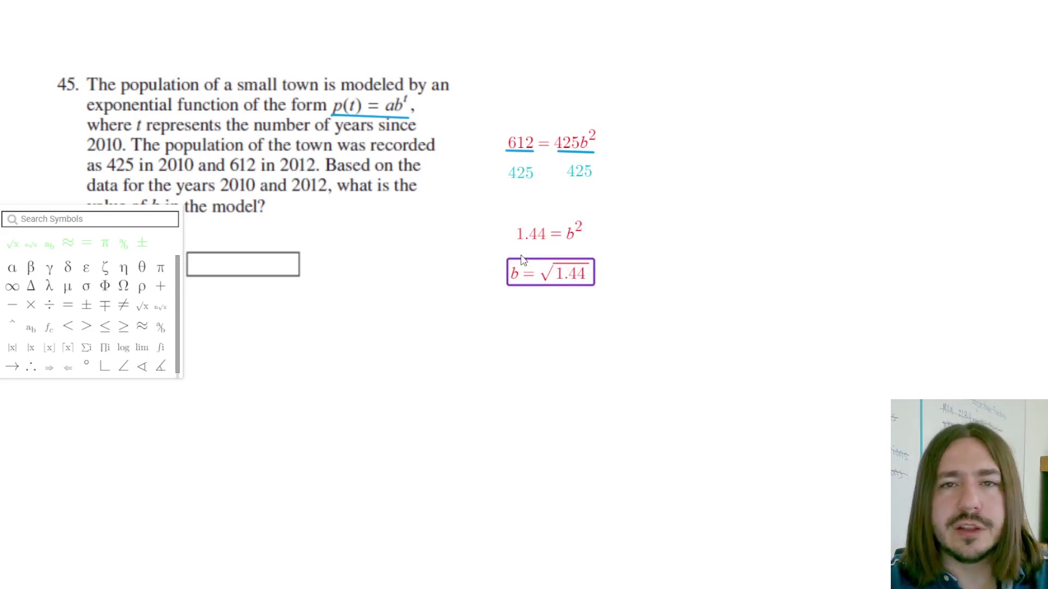
# Step: Add the solution b = 1.2 as a new equation beneath b = √1.44
pyautogui.click(519, 303)
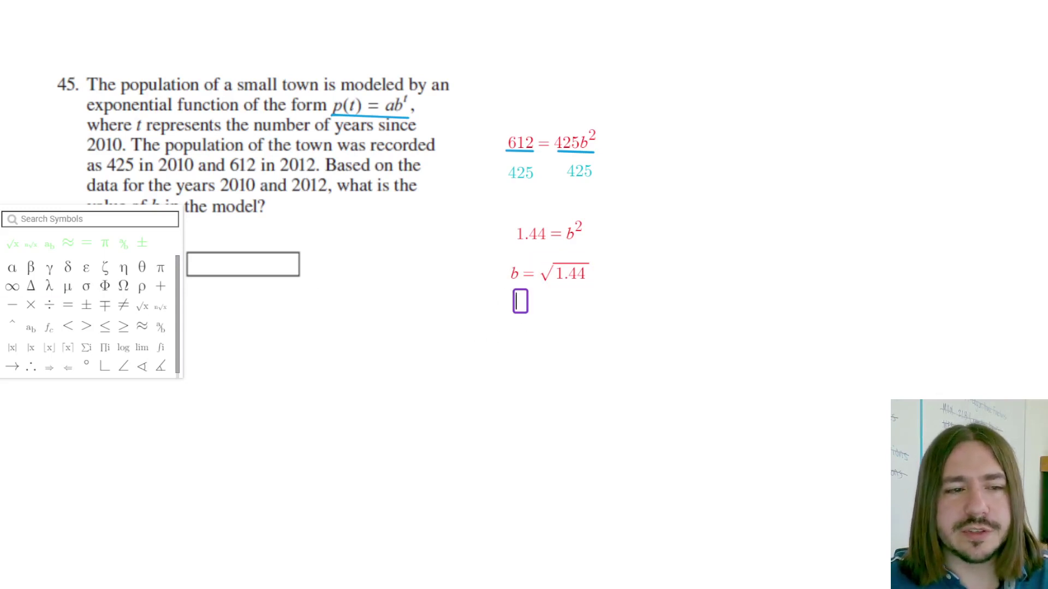
pyautogui.write('b = ')
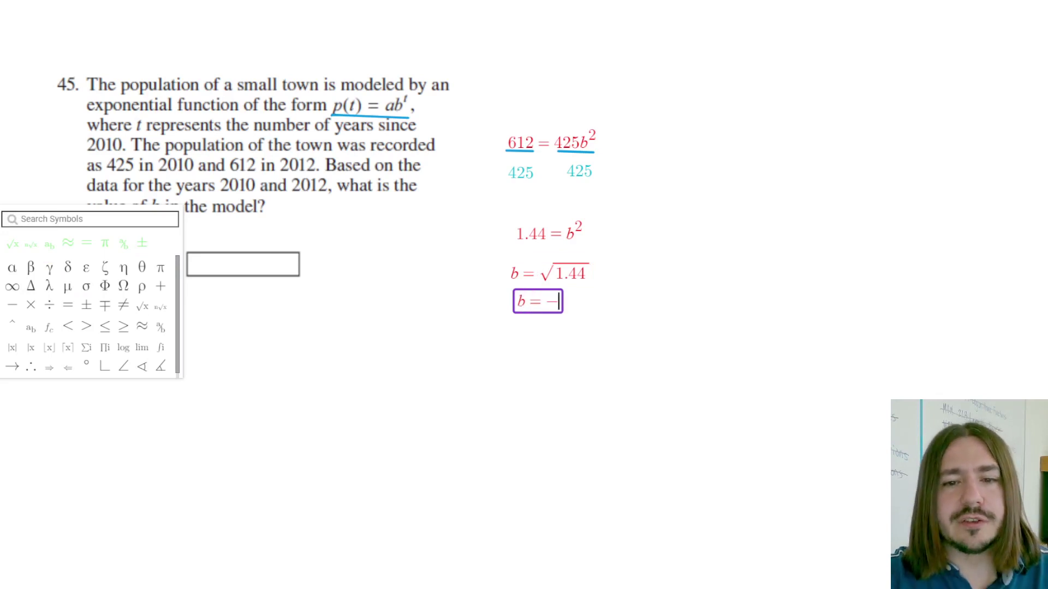
pyautogui.write('1.2')
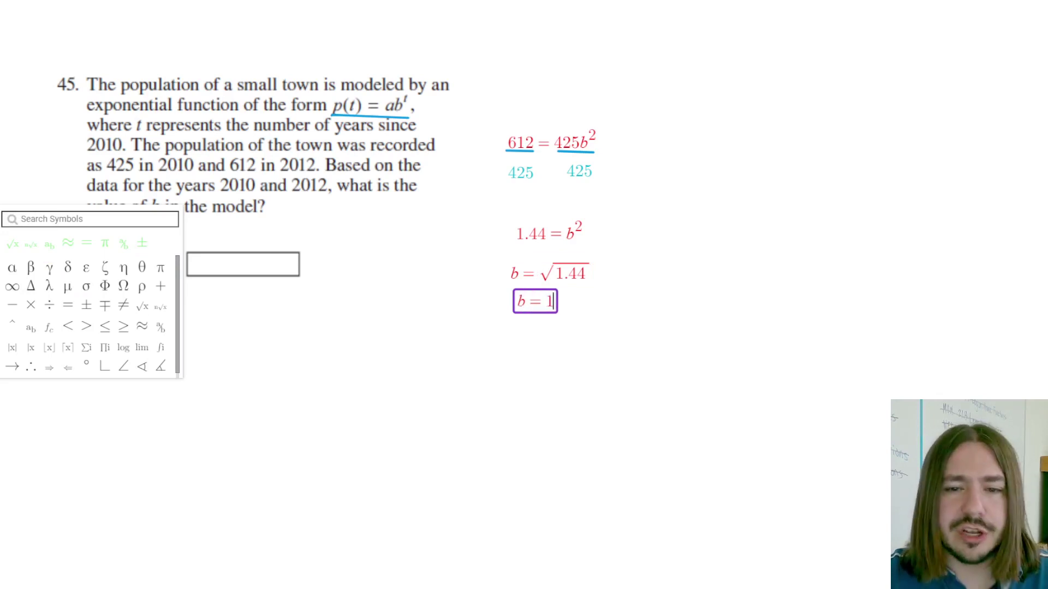